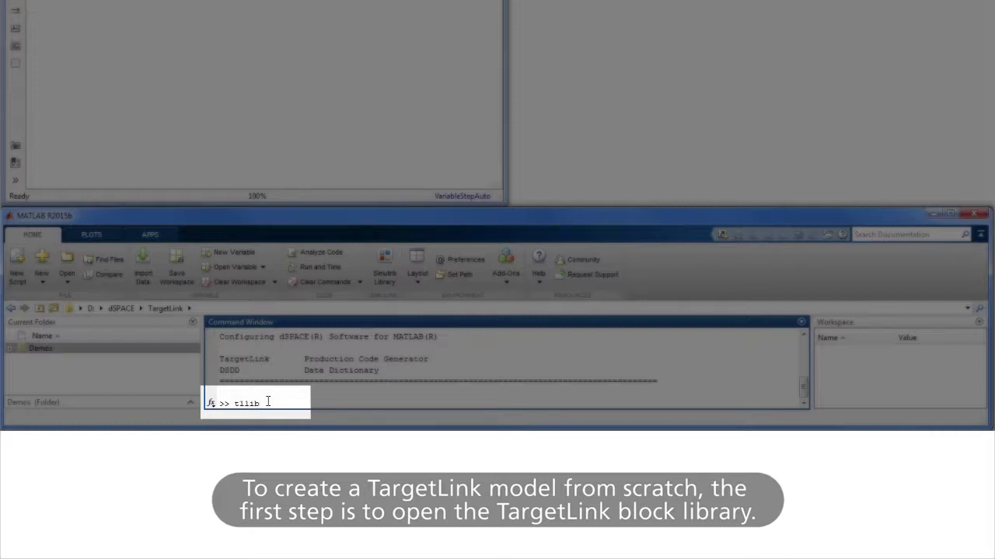
- Run tllib to open the TargetLink Block Library (version 4.1) beside the empty untitled model
key("Return")
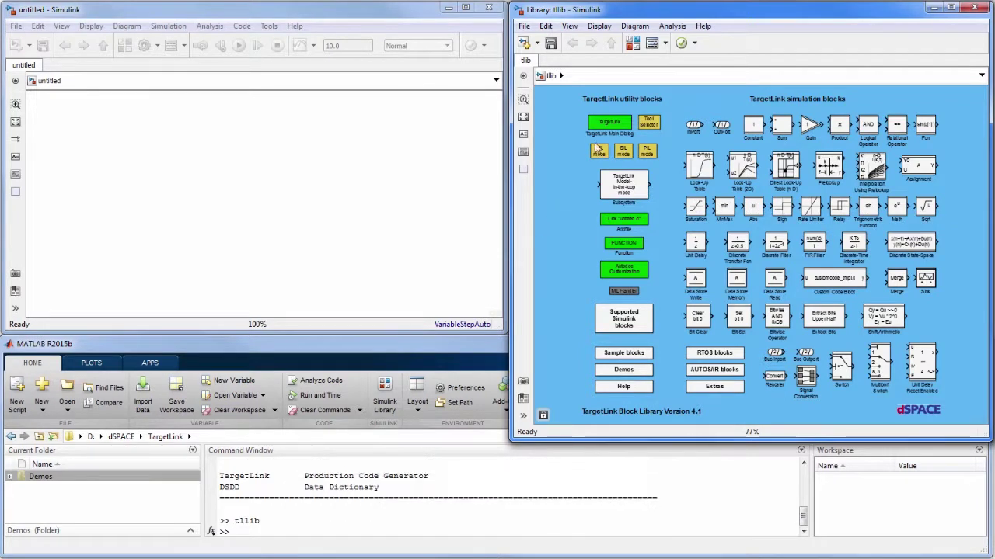
- Place the TargetLink Main Dialog, MIL Handler and a TargetLink Subsystem block in the untitled model
left_click_drag(610, 124, 74, 112)
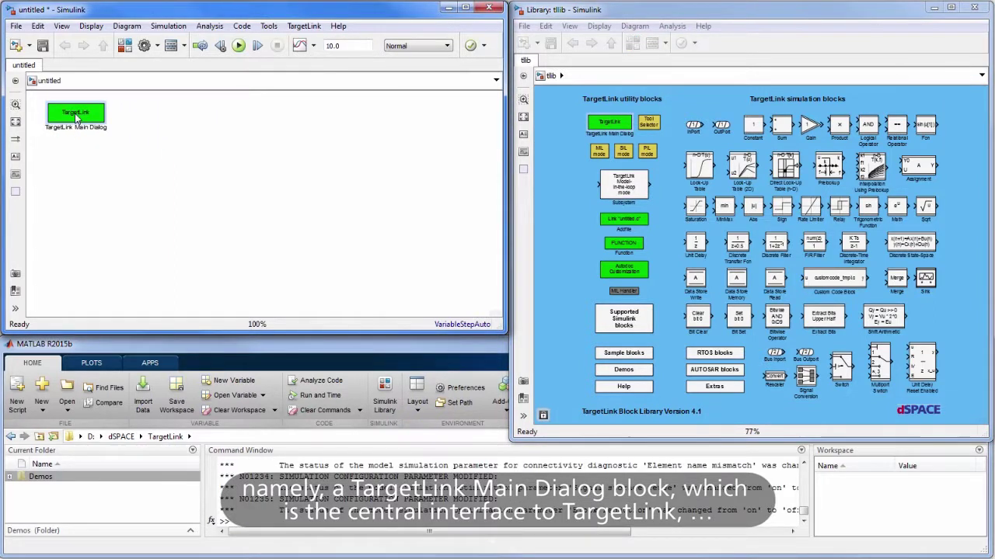
left_click_drag(623, 290, 72, 145)
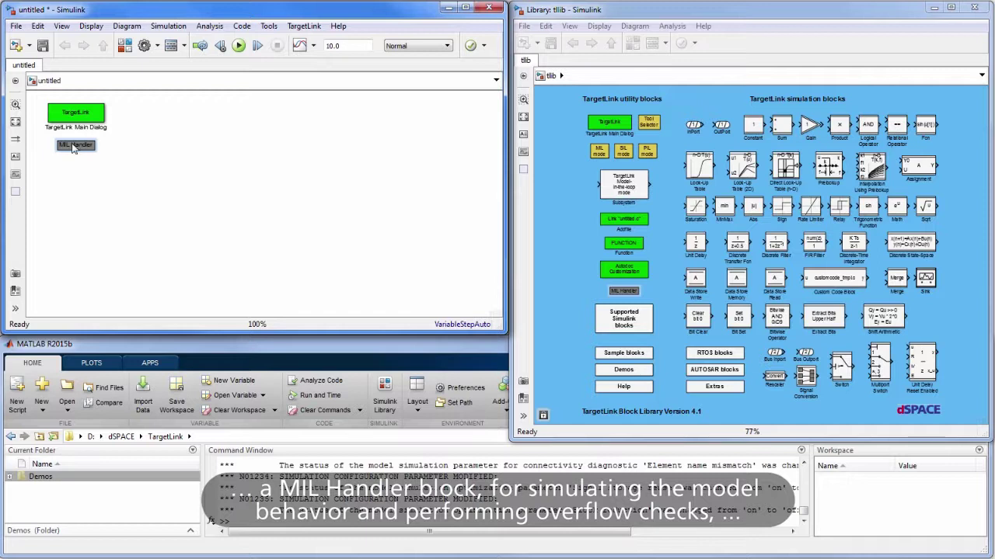
left_click_drag(632, 191, 250, 234)
left_click(260, 241)
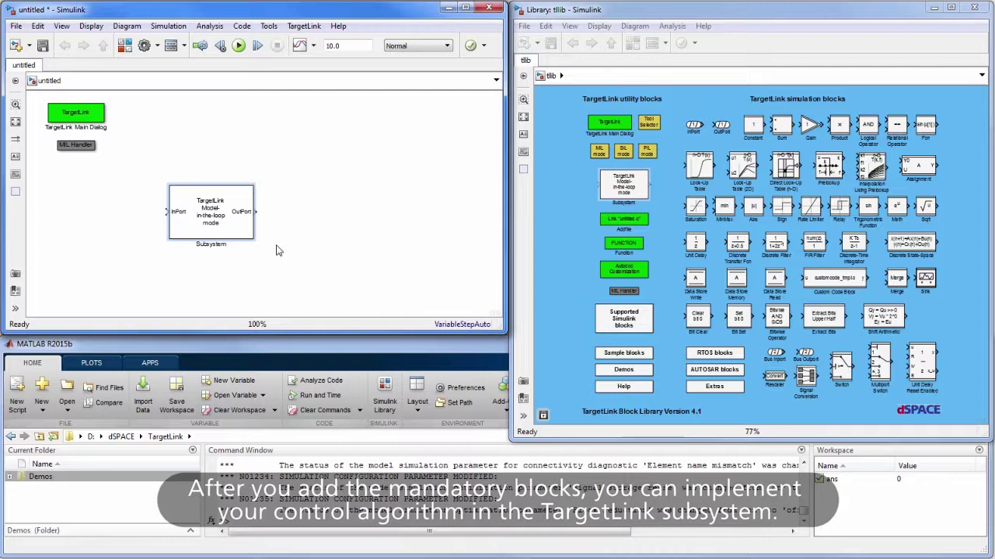
- Open the TargetLink subsystem and add a Gain and a Sum block inside it
left_click(244, 236)
double_click(243, 236)
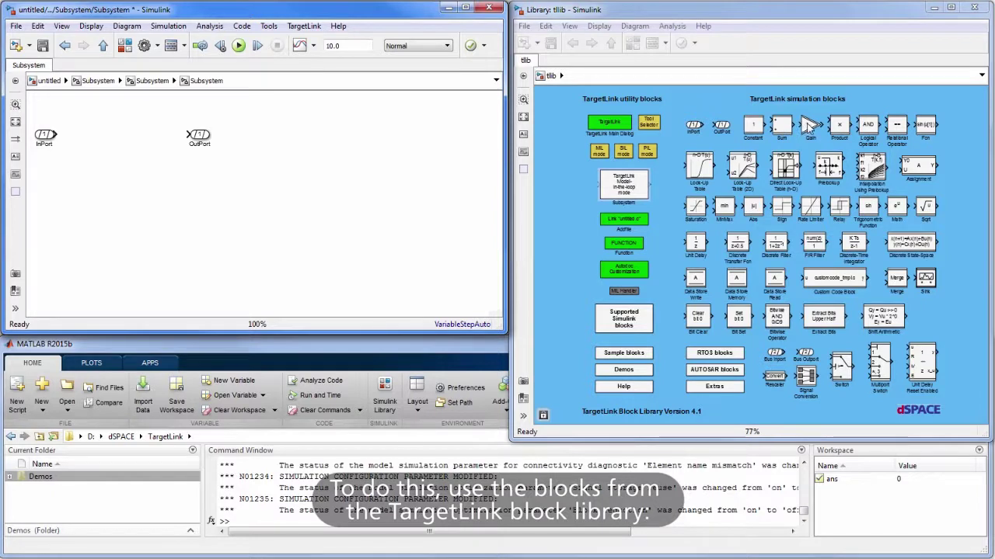
left_click_drag(805, 128, 125, 137)
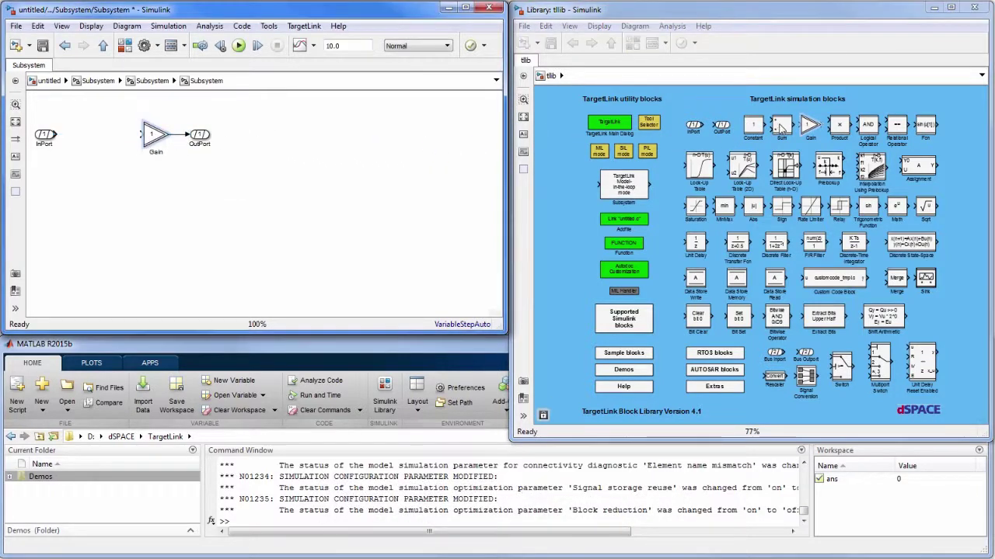
left_click_drag(781, 129, 45, 168)
- Add a second inport, name the inports Ref and Act, and wire them through Sum and Gain
left_click(70, 175)
double_click(48, 145)
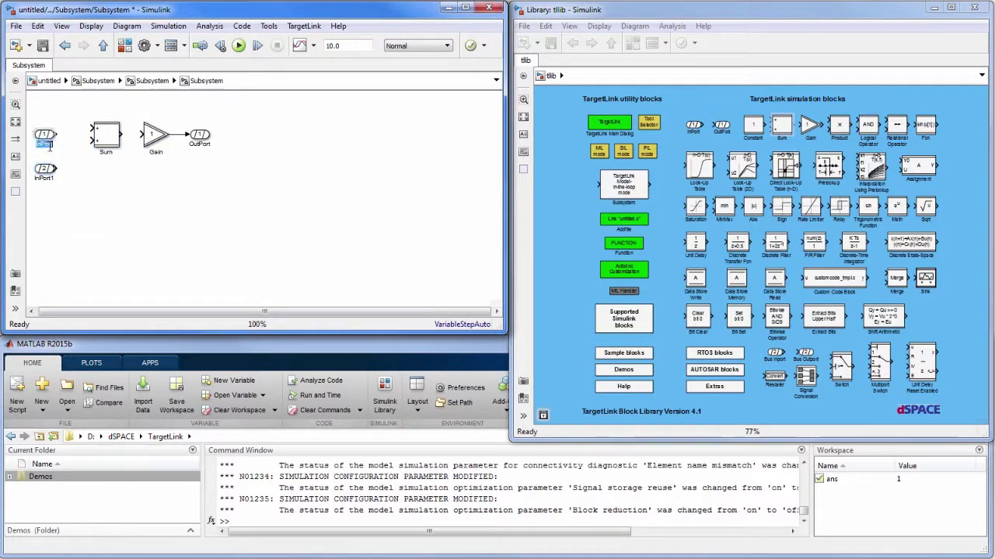
type("Ref")
double_click(44, 178)
type("A")
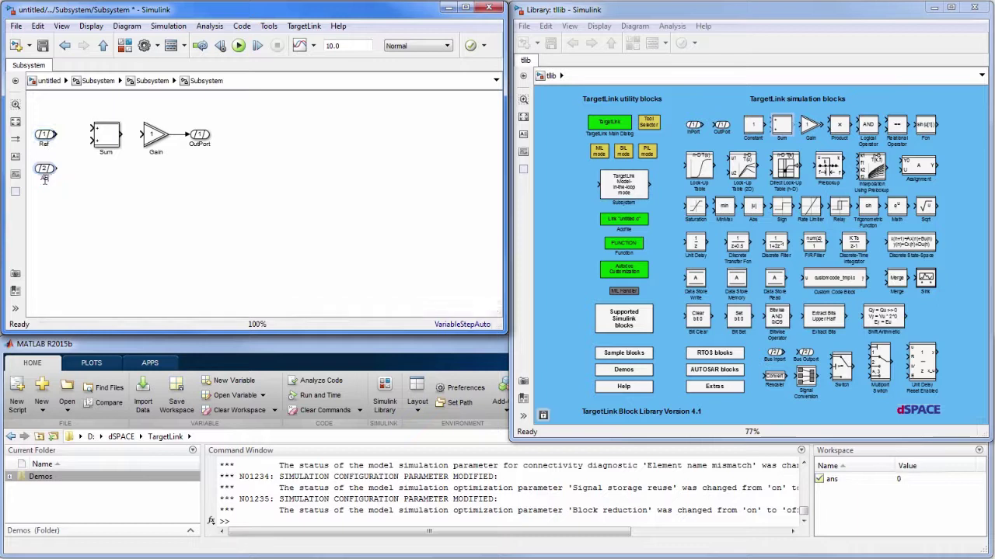
type("ct")
left_click_drag(57, 135, 90, 127)
left_click_drag(56, 167, 142, 134)
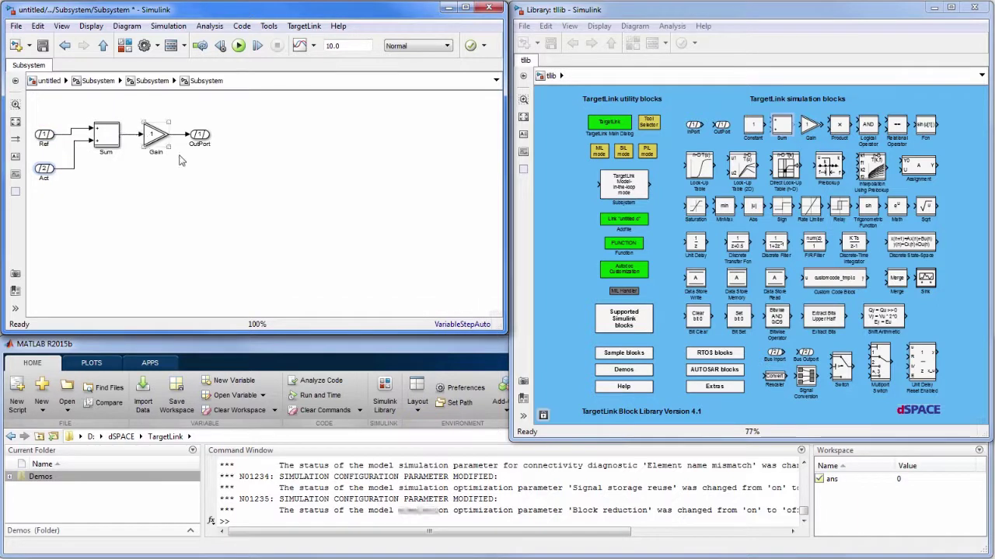
left_click(208, 171)
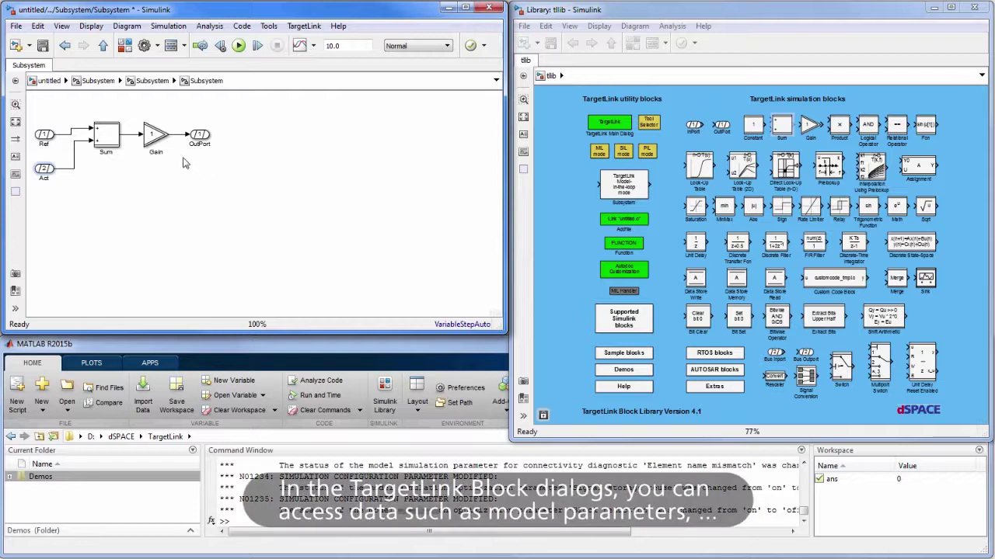
- Set the Gain block's gain value to 0.8
left_click(153, 140)
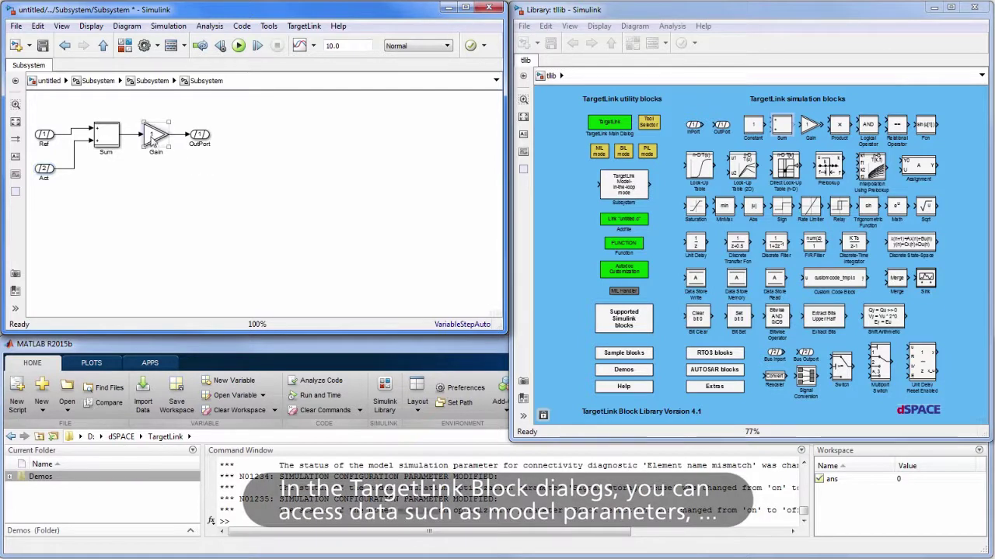
double_click(153, 140)
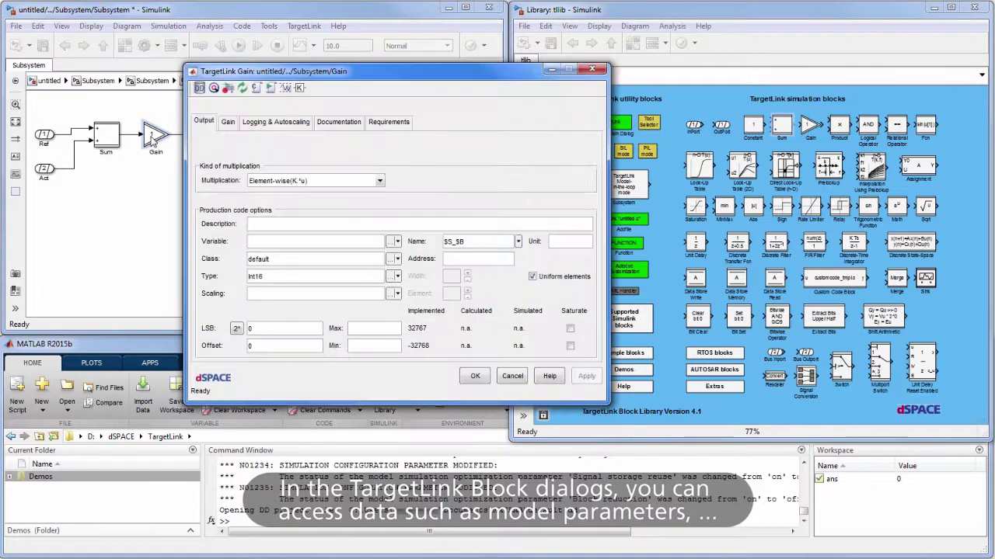
left_click(229, 123)
left_click(254, 162)
type("0")
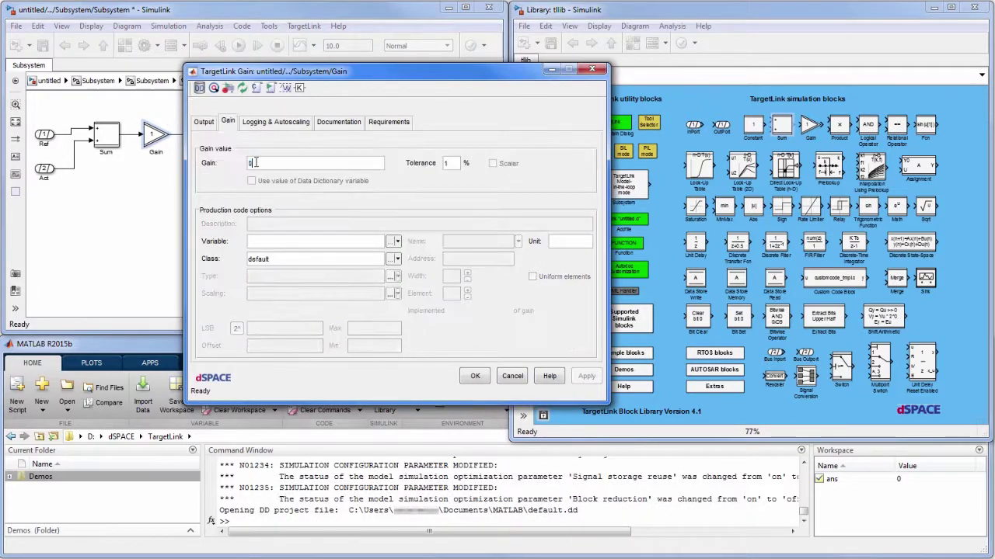
type(".8")
left_click(475, 376)
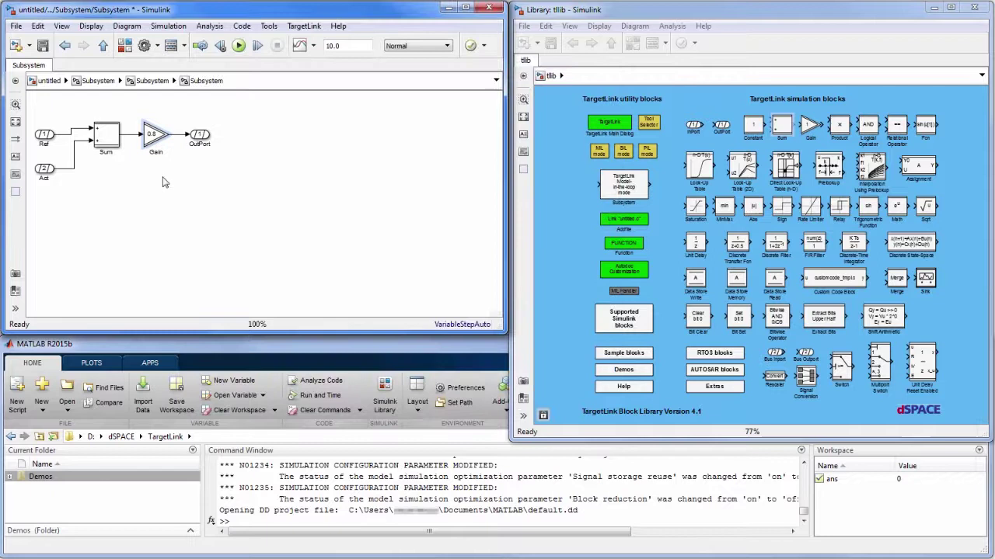
- Change the Sum block's list of signs to +- so it subtracts Act from Ref
double_click(106, 134)
left_click(263, 160)
key("BackSpace")
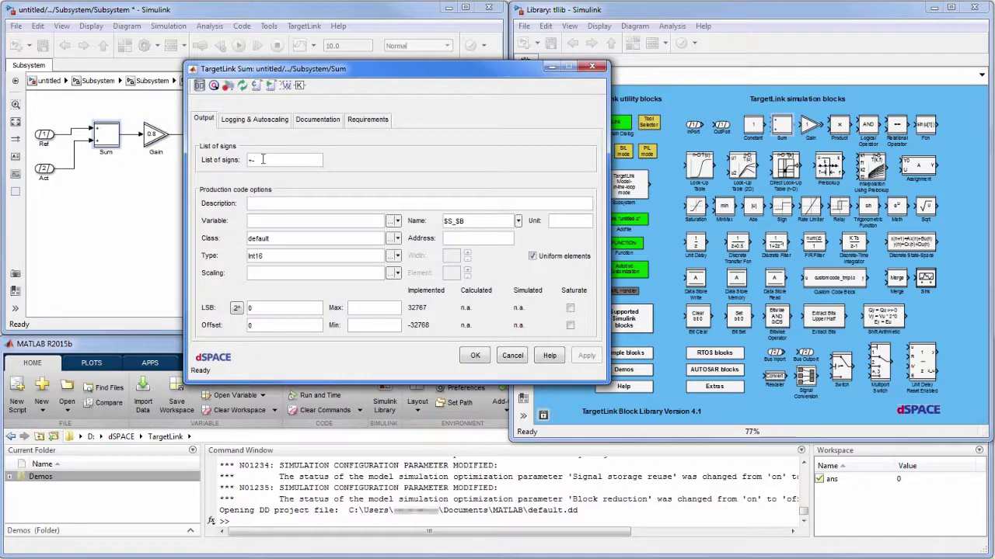
type("-")
left_click(471, 355)
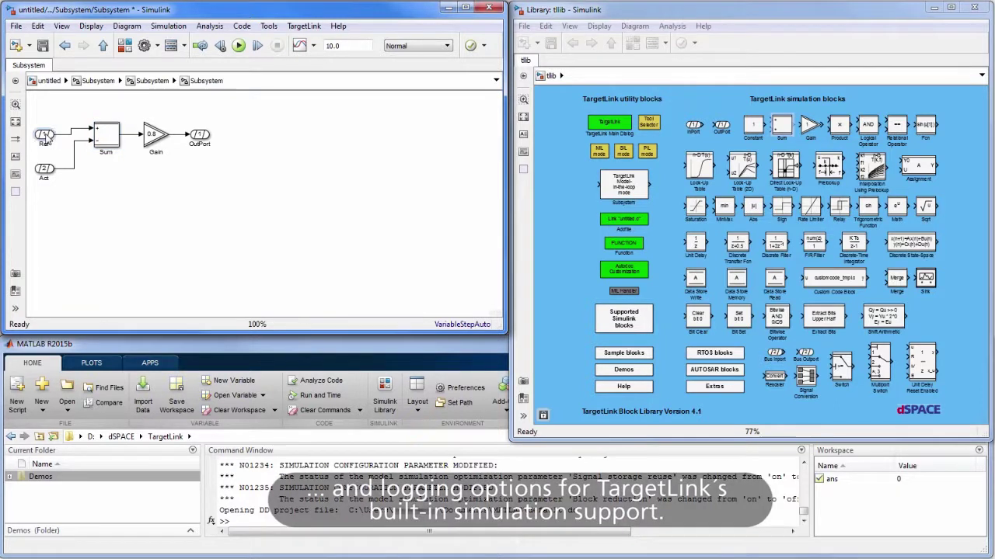
- Set both the Ref and Act inports to log Signal history under Logging & Autoscaling
double_click(44, 135)
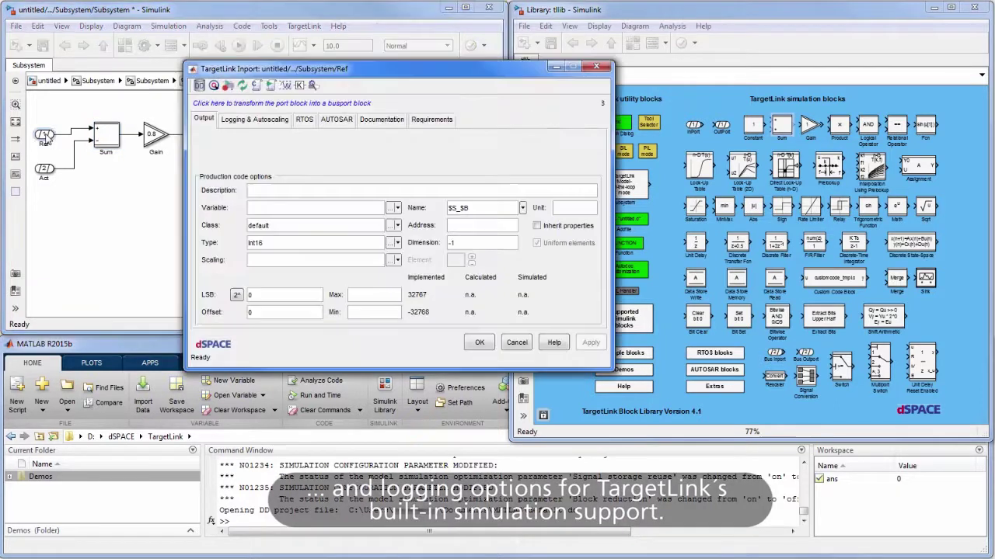
left_click(245, 121)
left_click(380, 203)
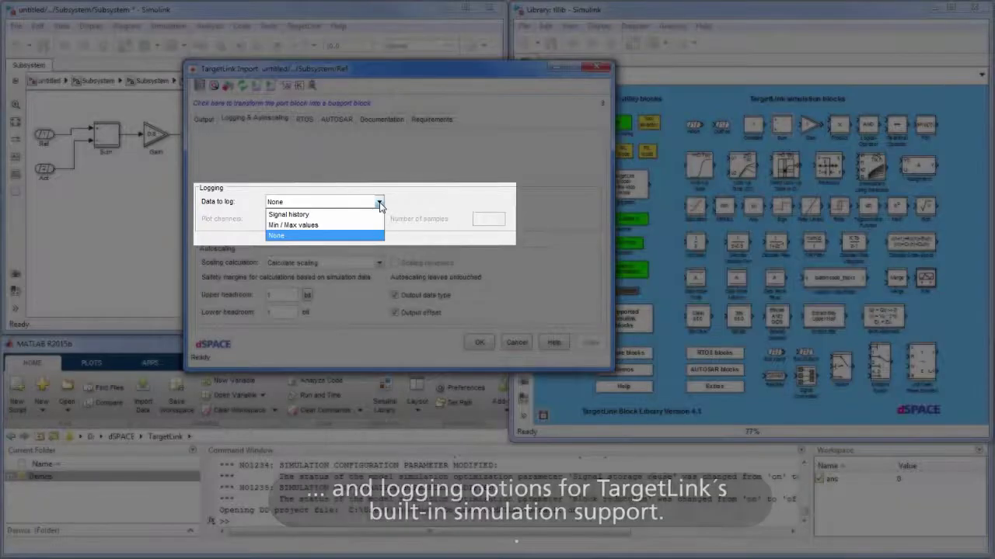
left_click(376, 216)
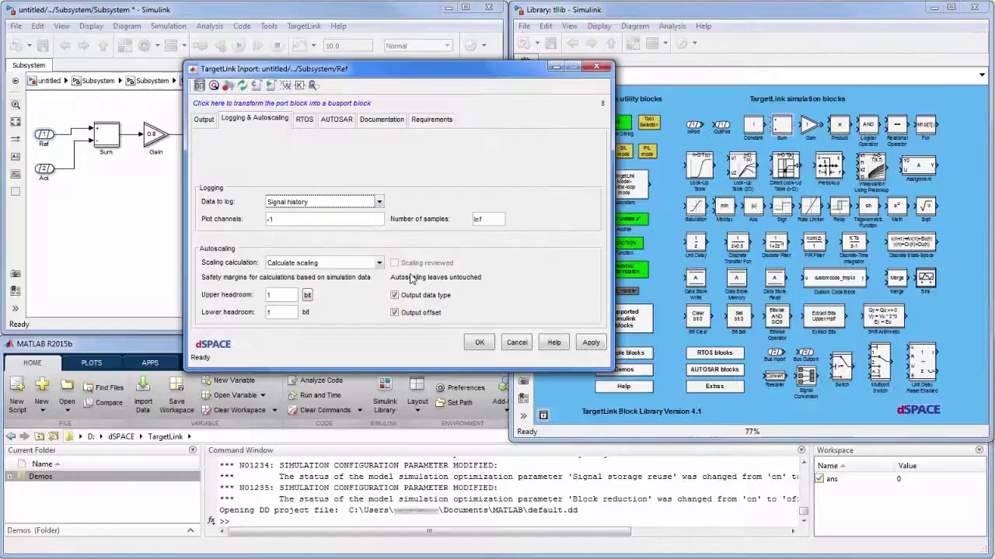
left_click(472, 340)
double_click(44, 169)
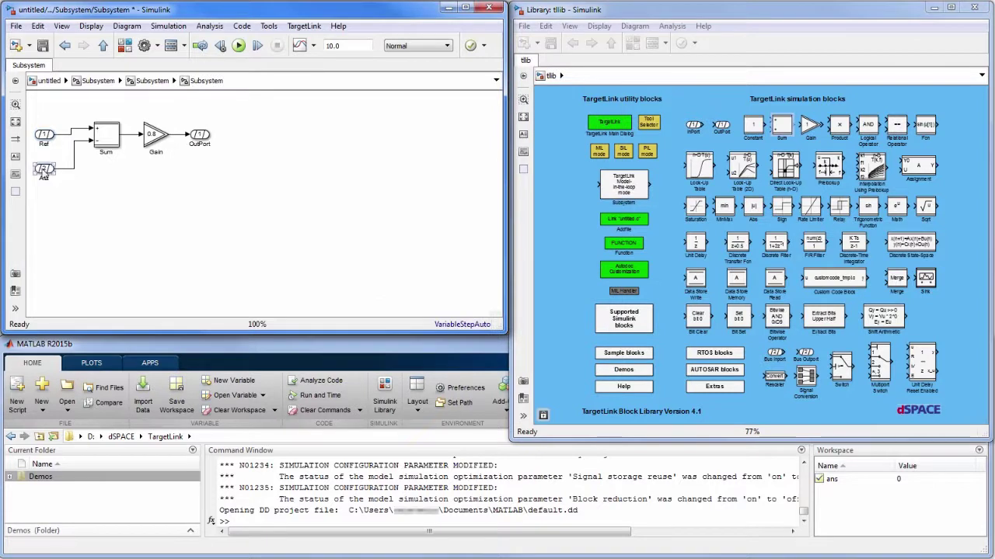
left_click(237, 123)
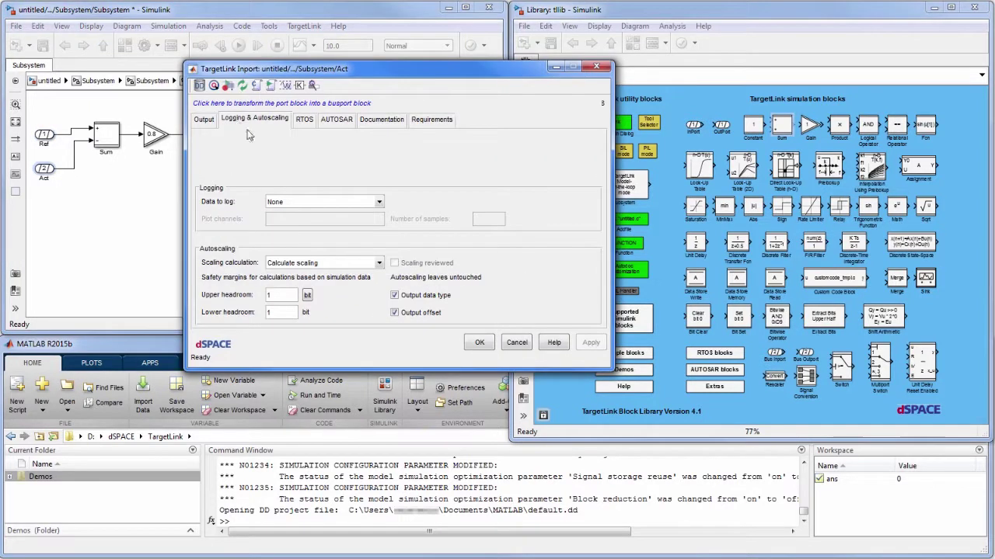
left_click(379, 204)
left_click(375, 216)
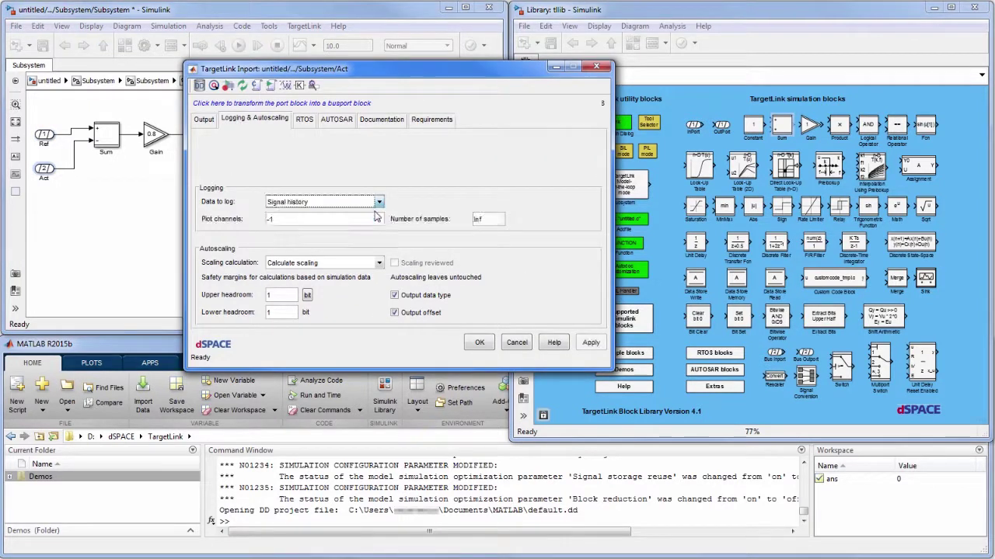
left_click(479, 345)
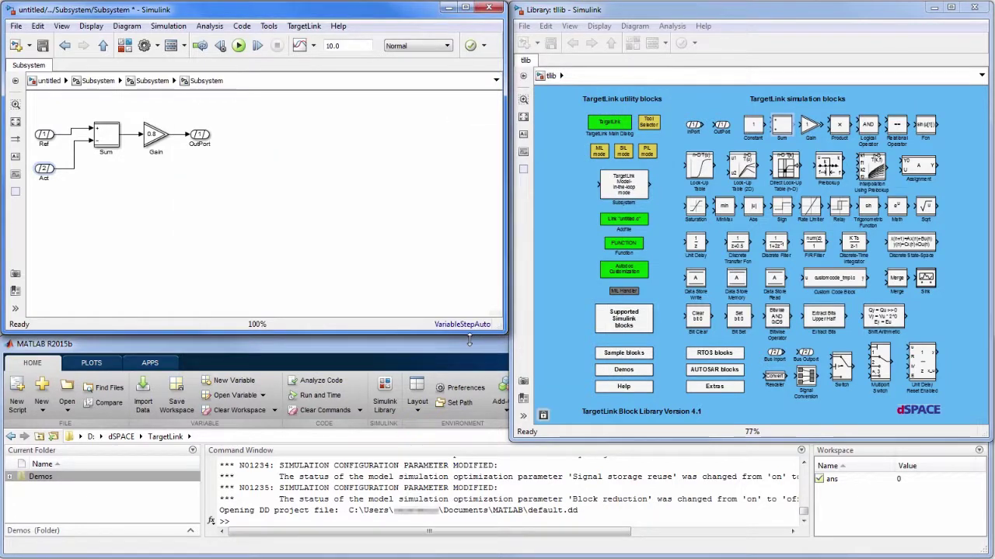
- Back at the top level, rename the subsystem block to p_controller
left_click(49, 81)
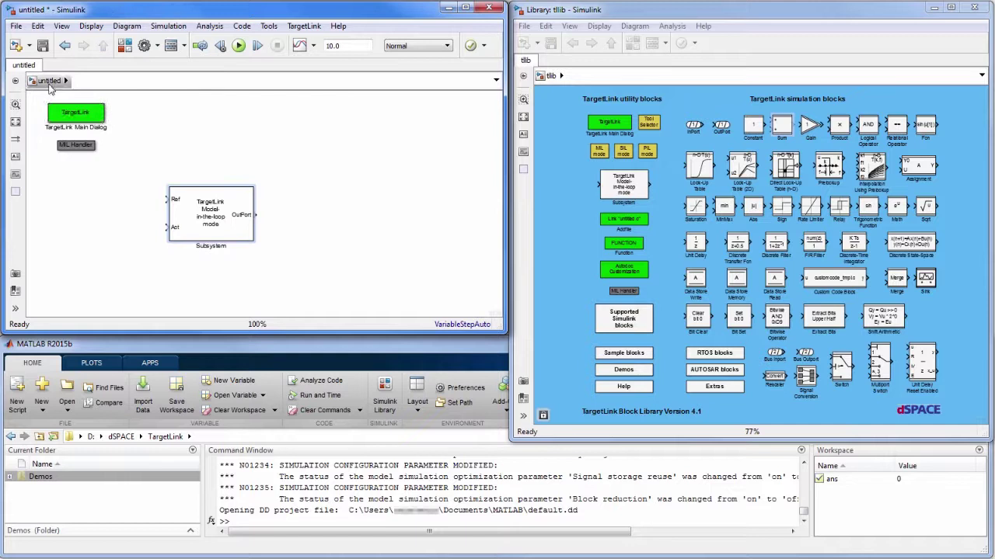
double_click(211, 246)
type("d_")
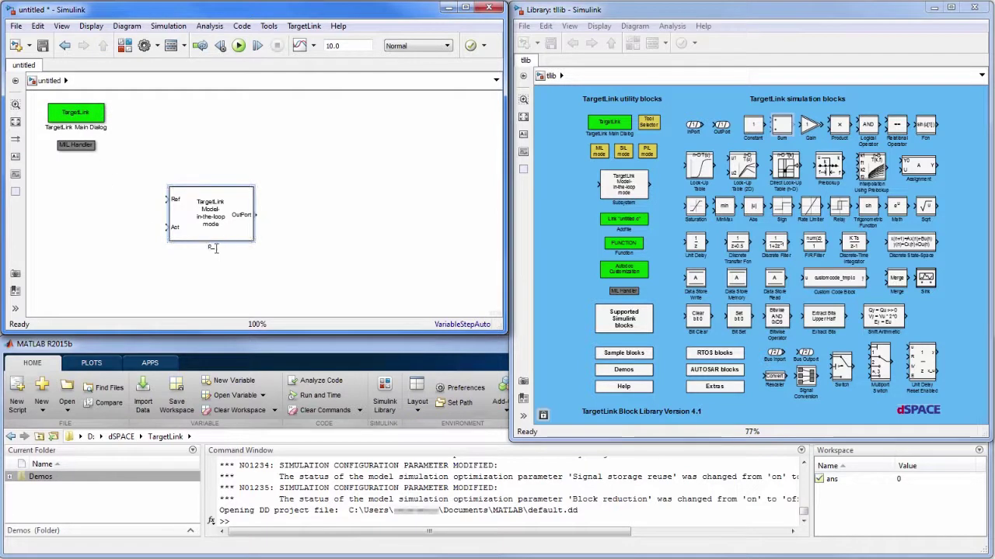
type("controller")
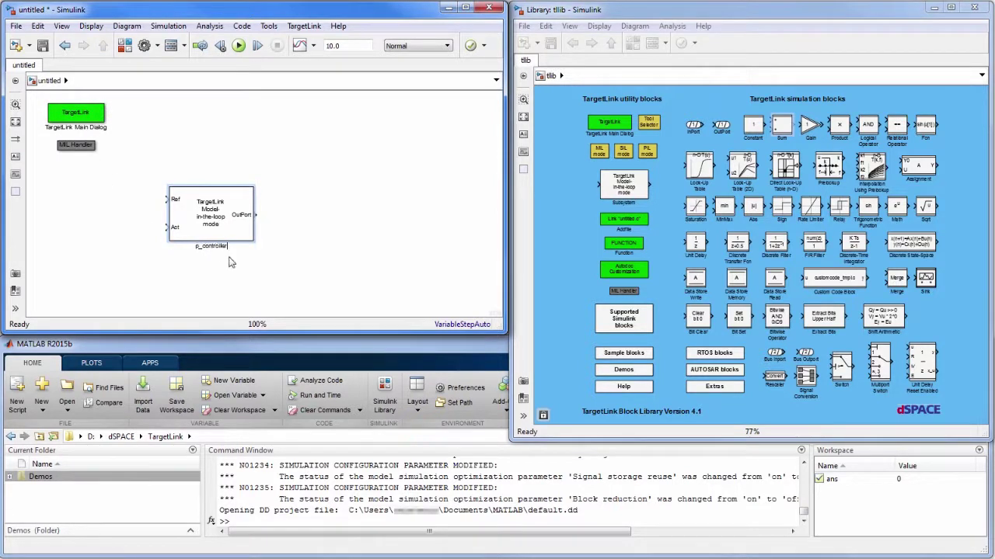
left_click(258, 282)
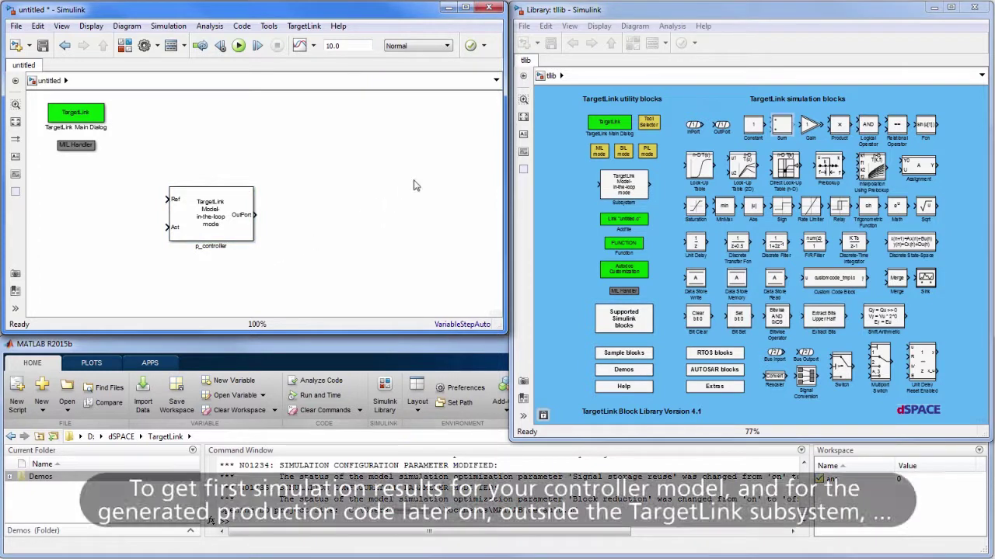
- Connect a Step source into Ref and an Integrator on the output, fed back into Act
left_click(631, 46)
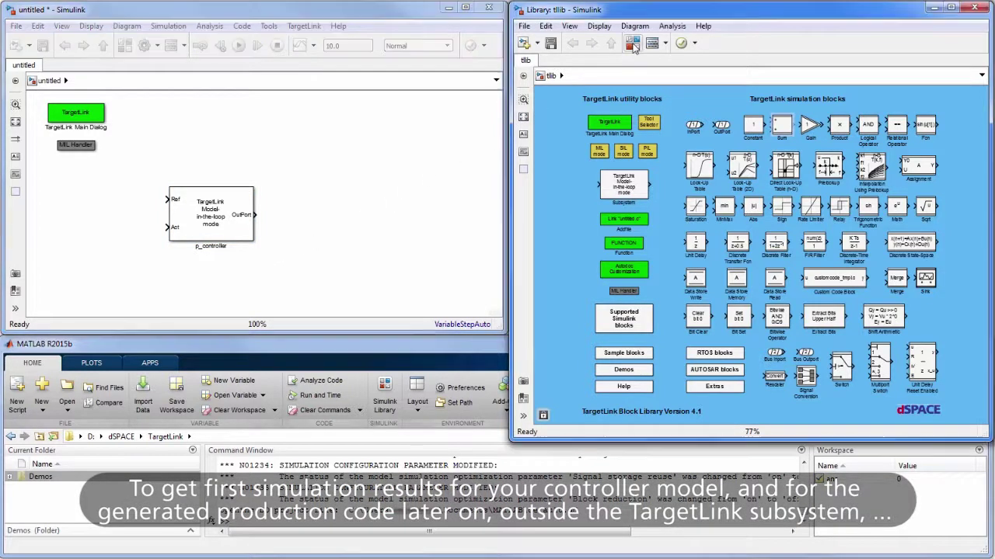
left_click(632, 44)
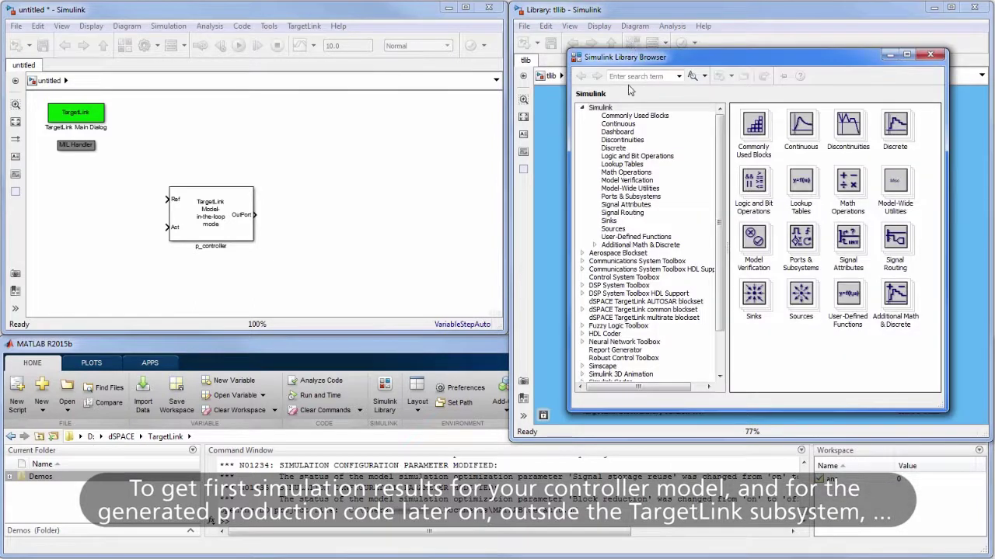
left_click(613, 228)
scroll(936, 222, "down", 1)
scroll(936, 221, "down", 5)
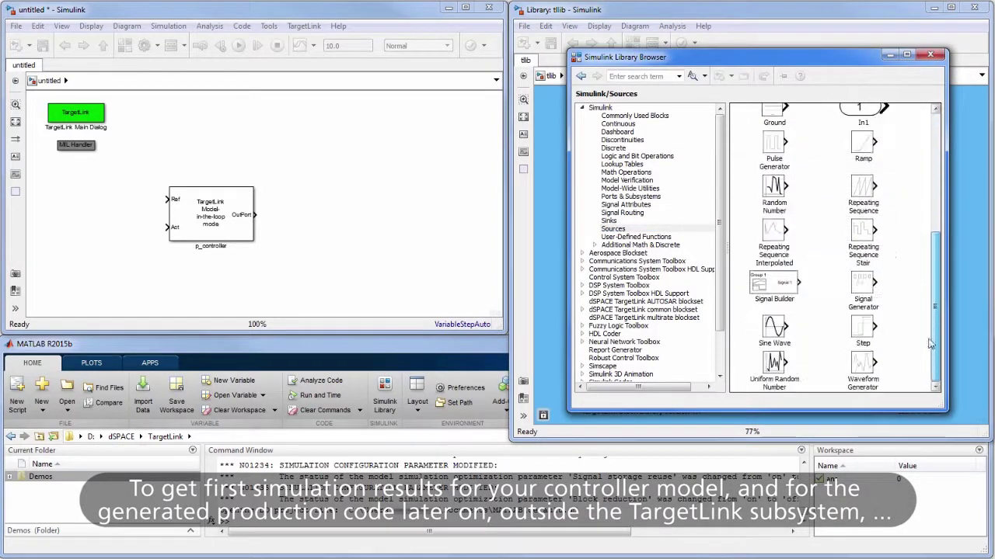
mouse_move(863, 330)
left_mouse_down()
mouse_move(318, 226)
mouse_move(117, 203)
mouse_move(169, 200)
left_mouse_up()
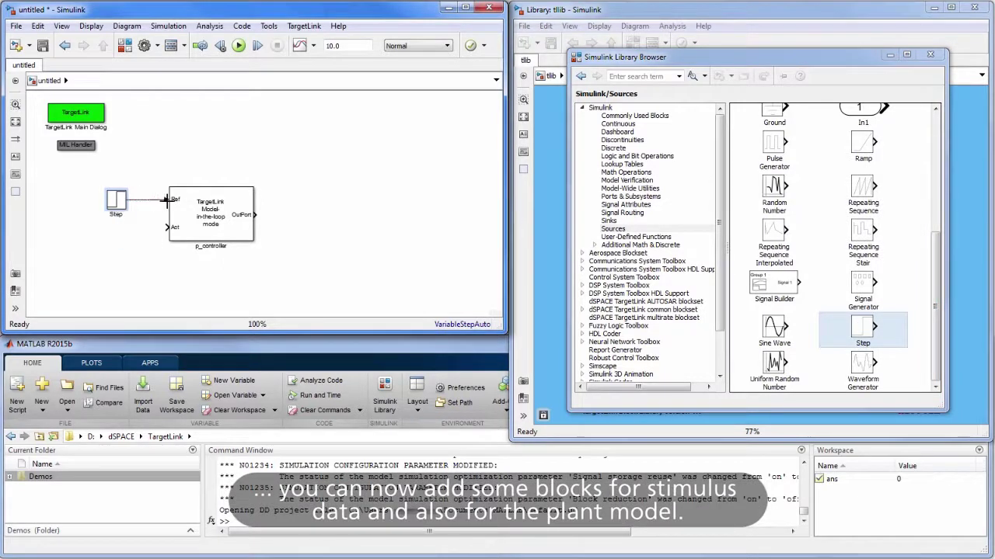
left_click(613, 124)
left_click_drag(830, 121, 256, 215)
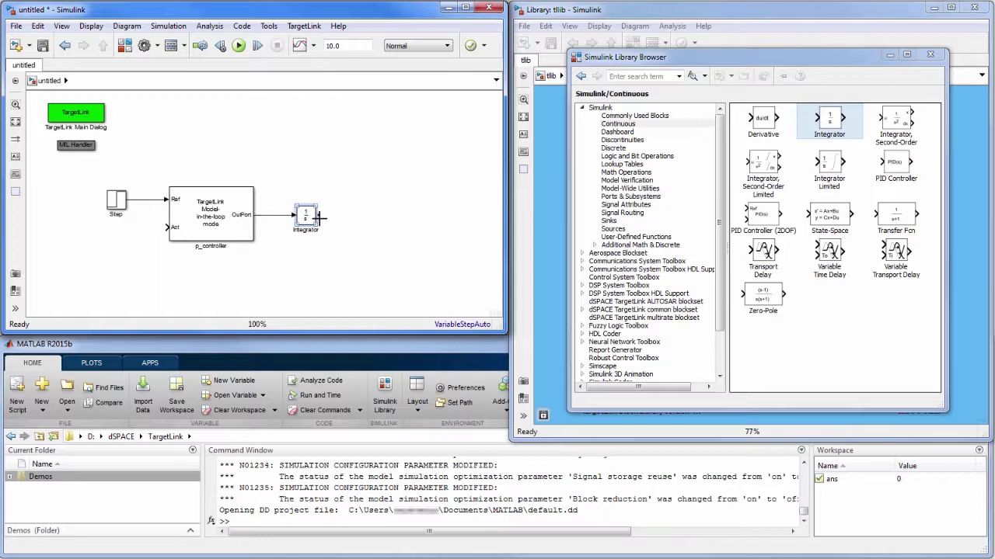
left_click_drag(319, 215, 194, 232)
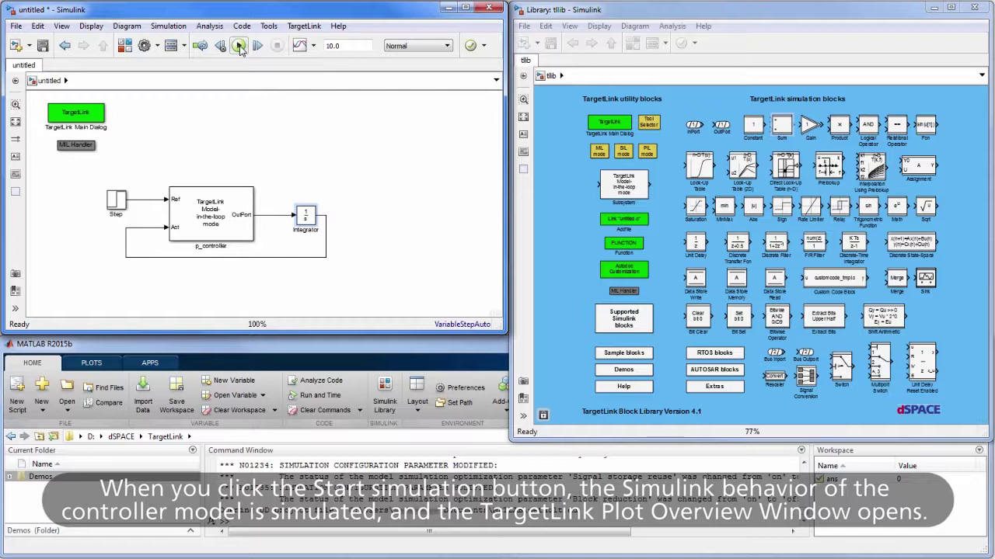
- Run the simulation and autoscale the Plot Overview to show the Ref step and Act response
left_click(238, 46)
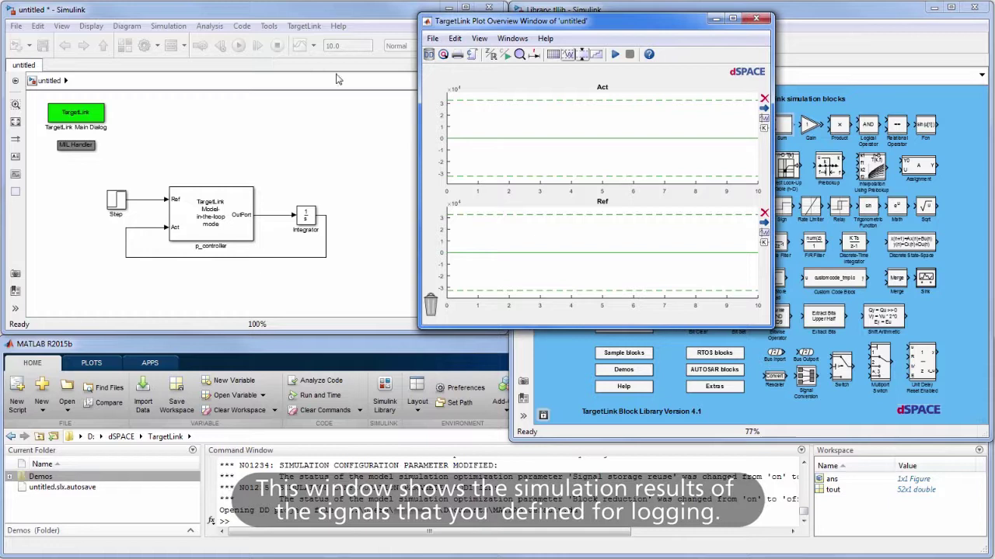
left_click(567, 59)
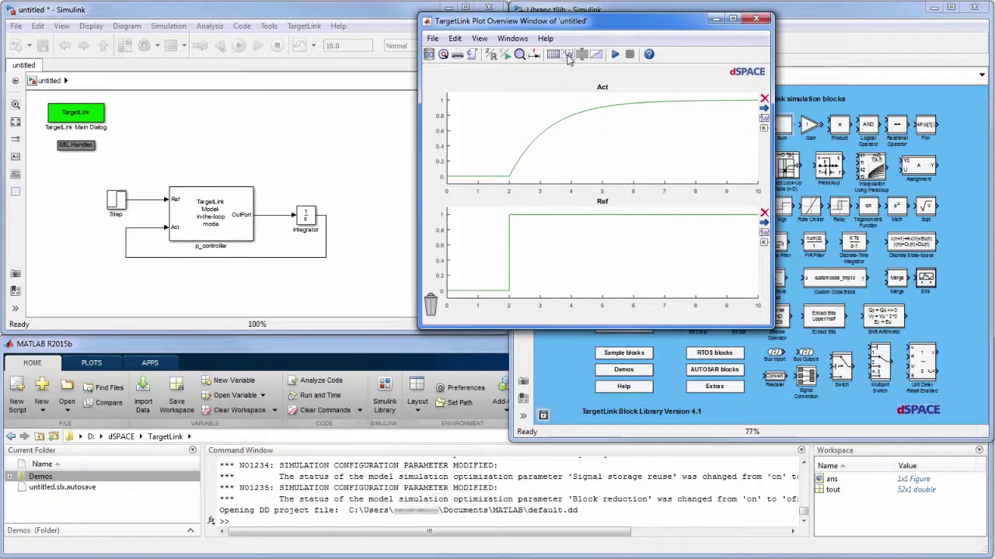